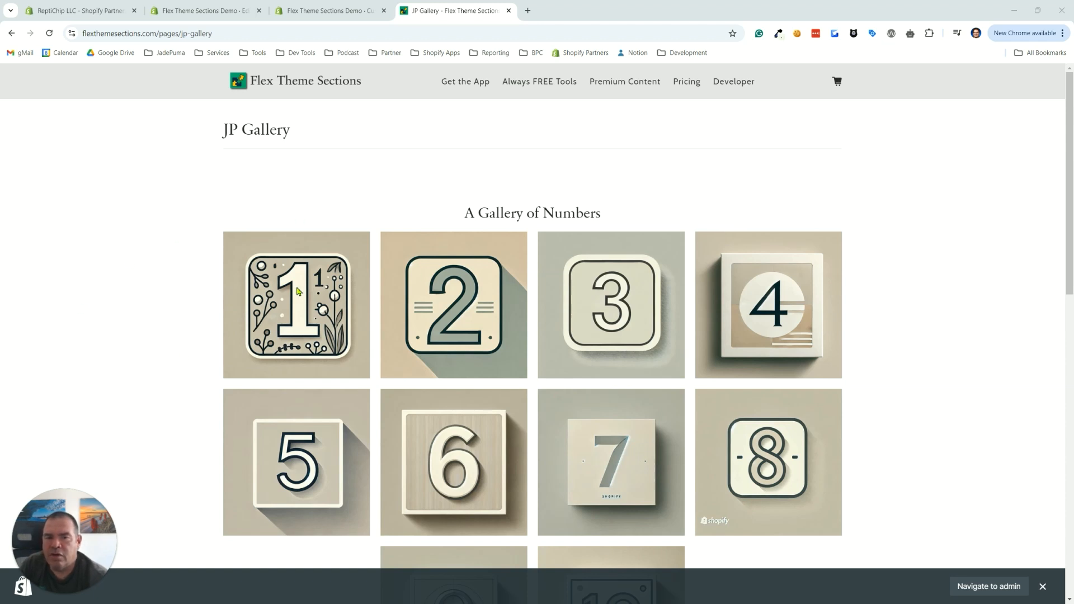
# Compare how the last row of images is aligned in the two galleries on the live JP Gallery page.
pyautogui.scroll(-4, 425, 277)
pyautogui.scroll(5, 462, 268)
pyautogui.press('ctrl')
pyautogui.press('ctrl')
pyautogui.press('ctrl')
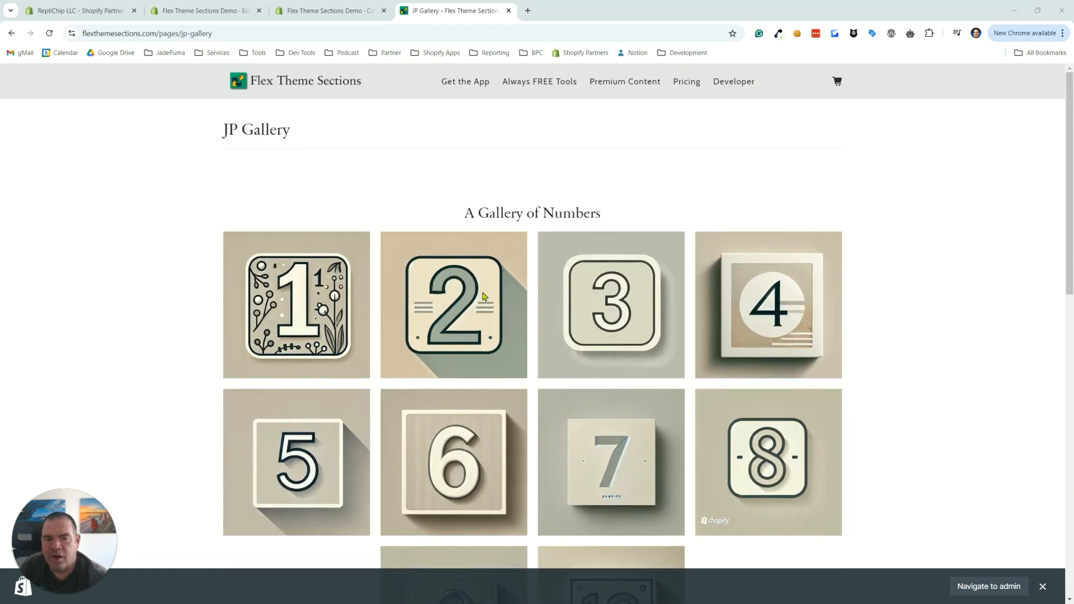
pyautogui.scroll(-10, 485, 296)
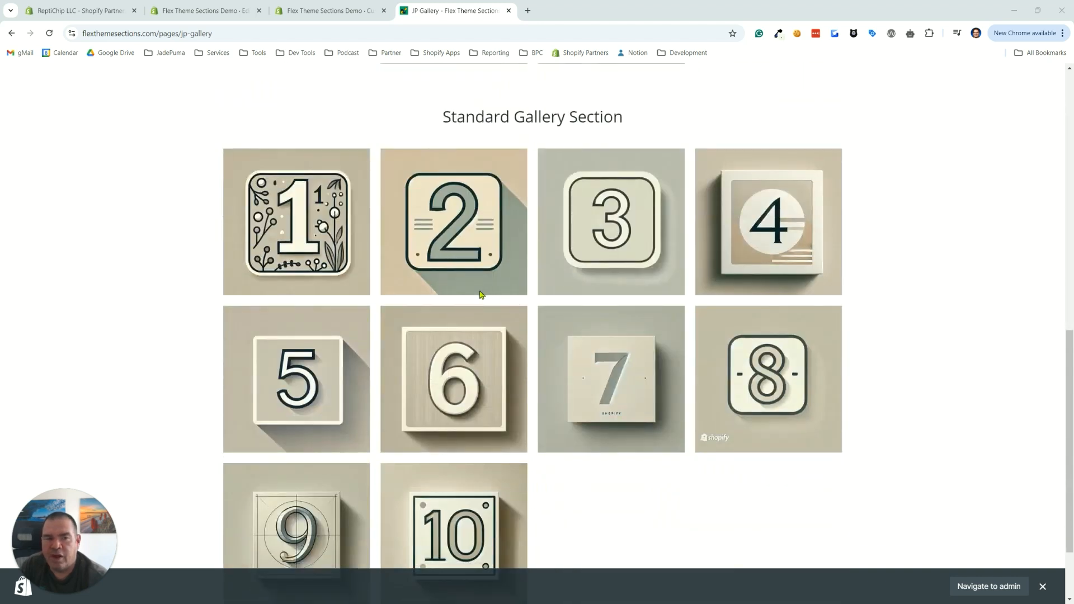
pyautogui.scroll(9, 481, 295)
pyautogui.scroll(-5, 540, 271)
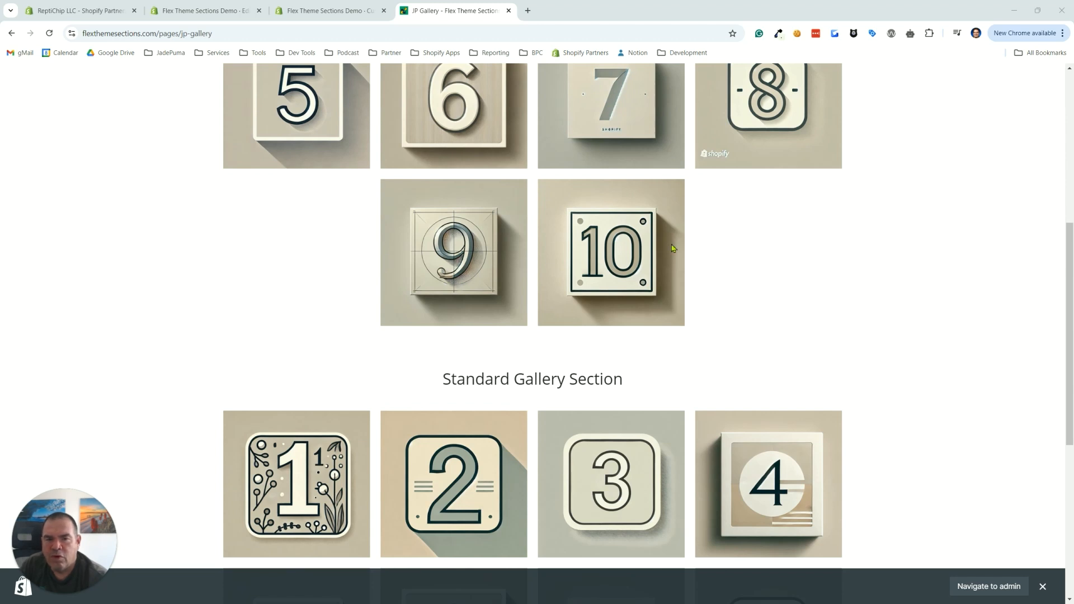
pyautogui.scroll(-6, 599, 245)
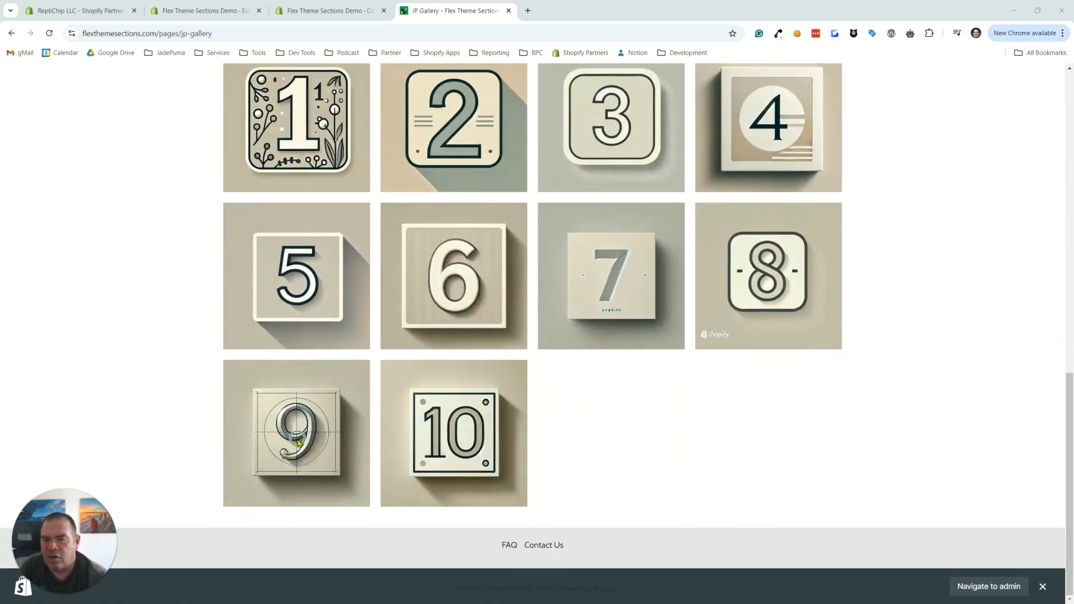
pyautogui.scroll(8, 537, 357)
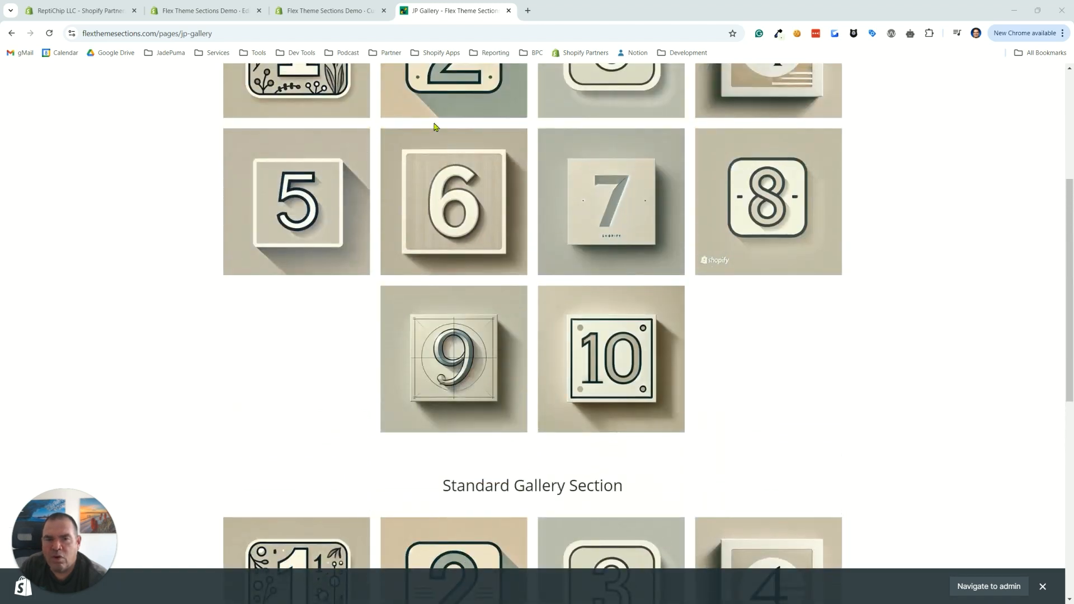
pyautogui.scroll(3, 435, 126)
# Switch to the theme editor, open the JP Gallery section's settings and review its heading against the page title and the Standard Gallery Section.
pyautogui.click(323, 11)
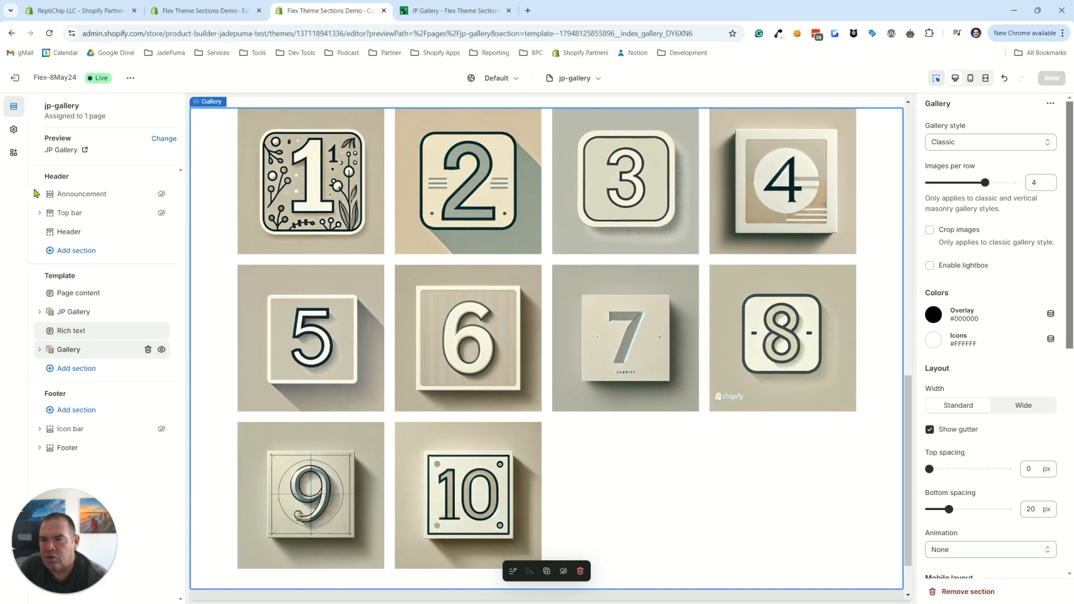
pyautogui.moveTo(78, 315)
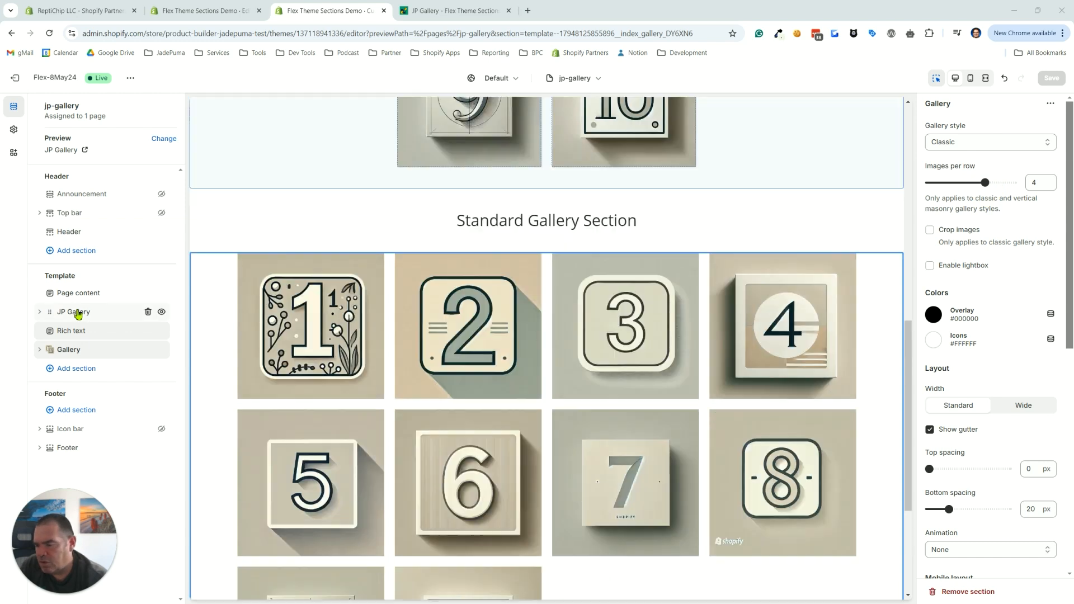
pyautogui.click(78, 314)
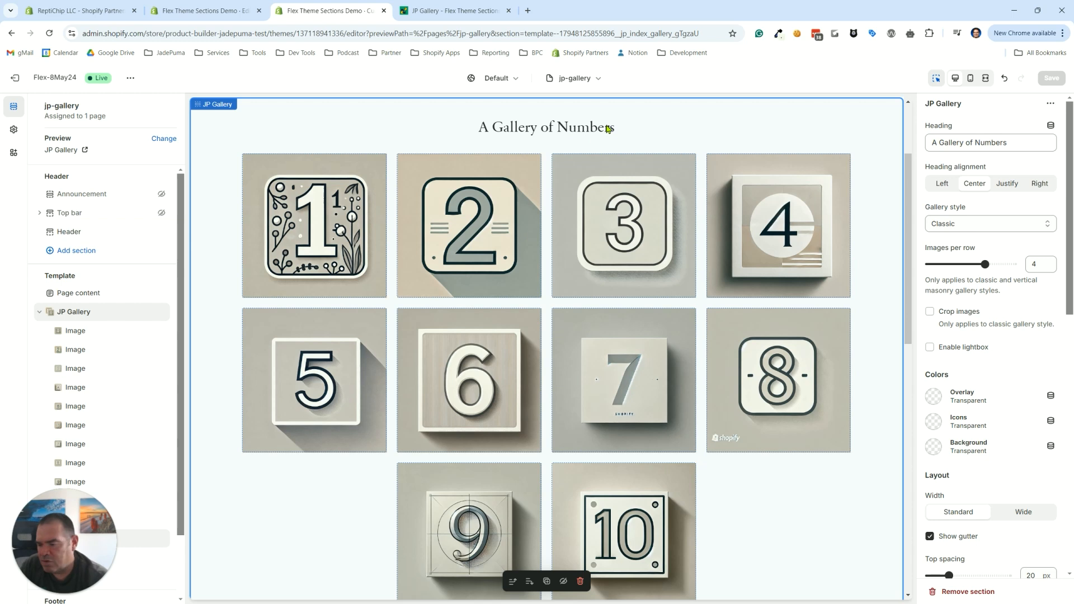
pyautogui.press('ctrl')
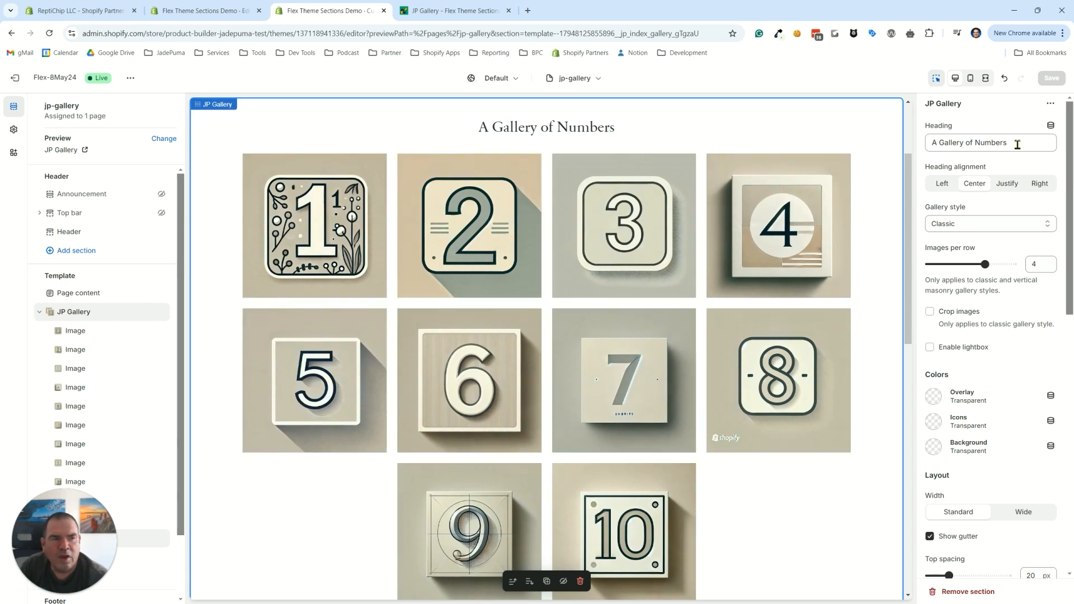
pyautogui.moveTo(1017, 144); pyautogui.dragTo(918, 139)
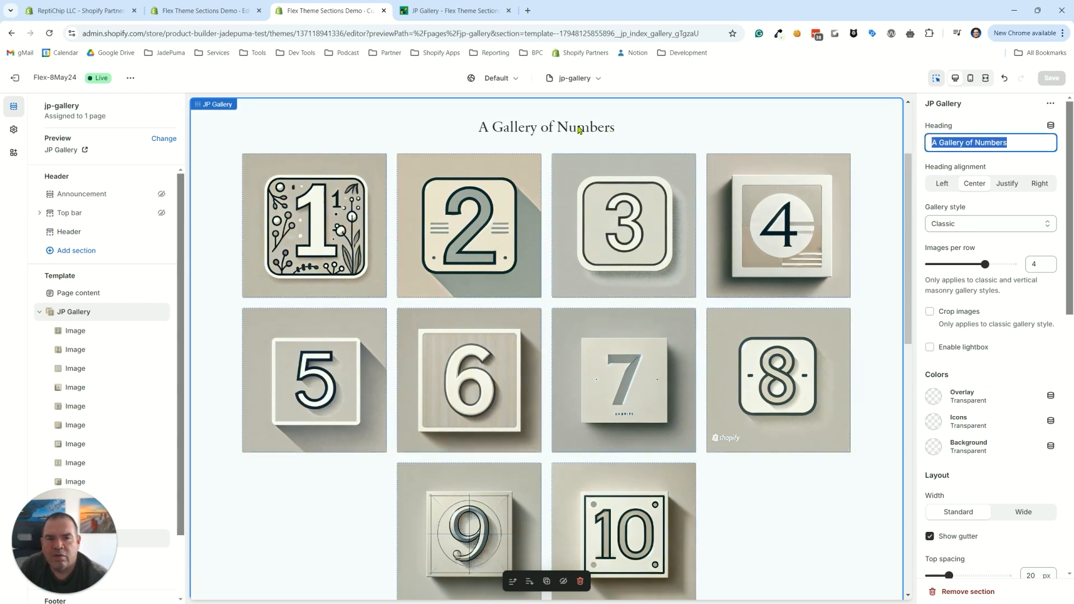
pyautogui.scroll(2, 579, 130)
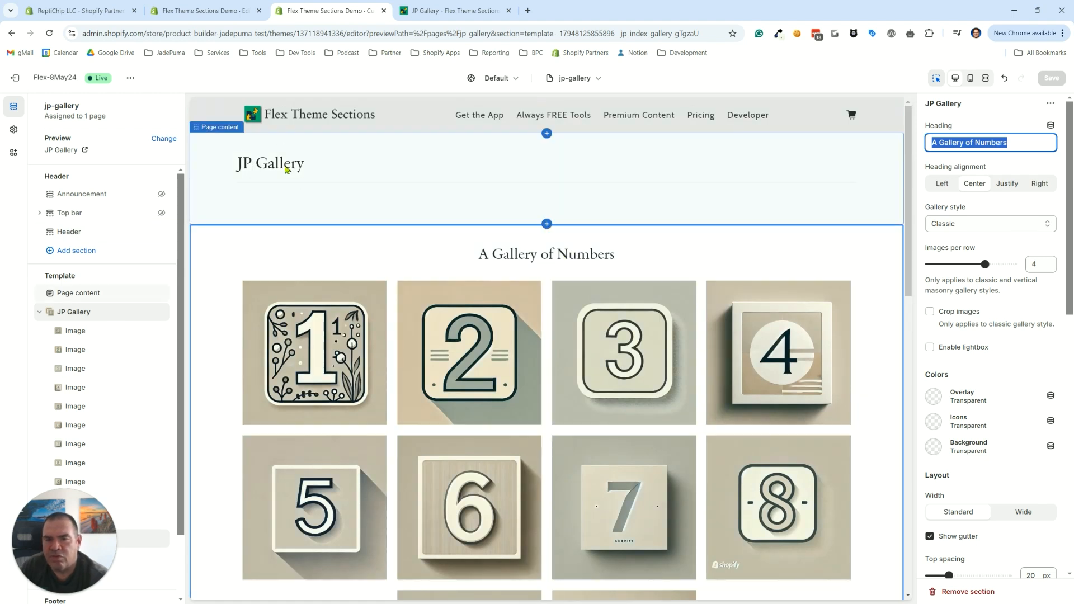
pyautogui.scroll(-5, 531, 226)
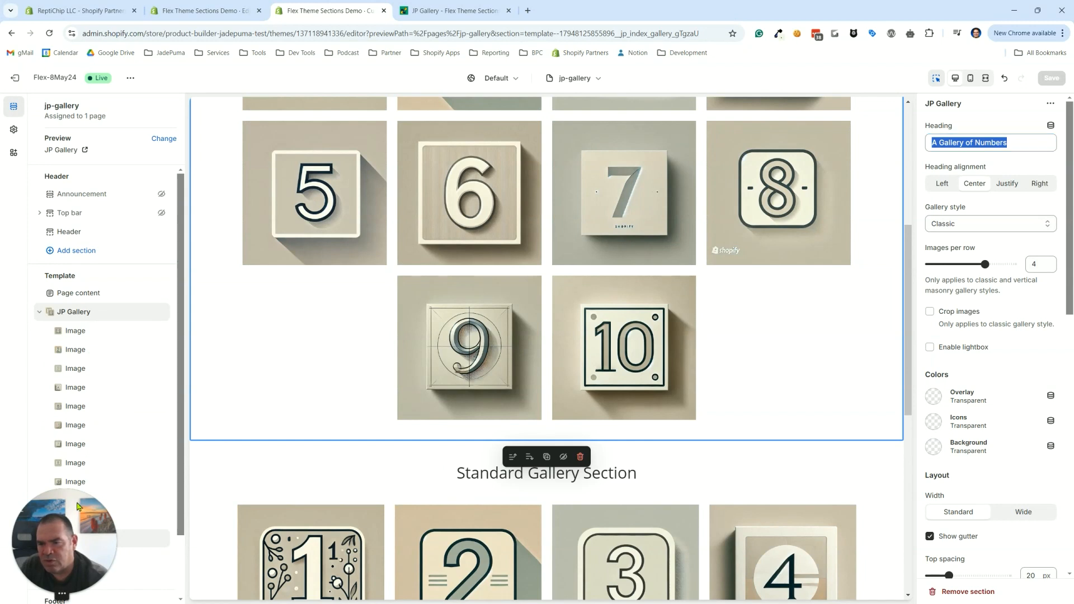
pyautogui.click(472, 476)
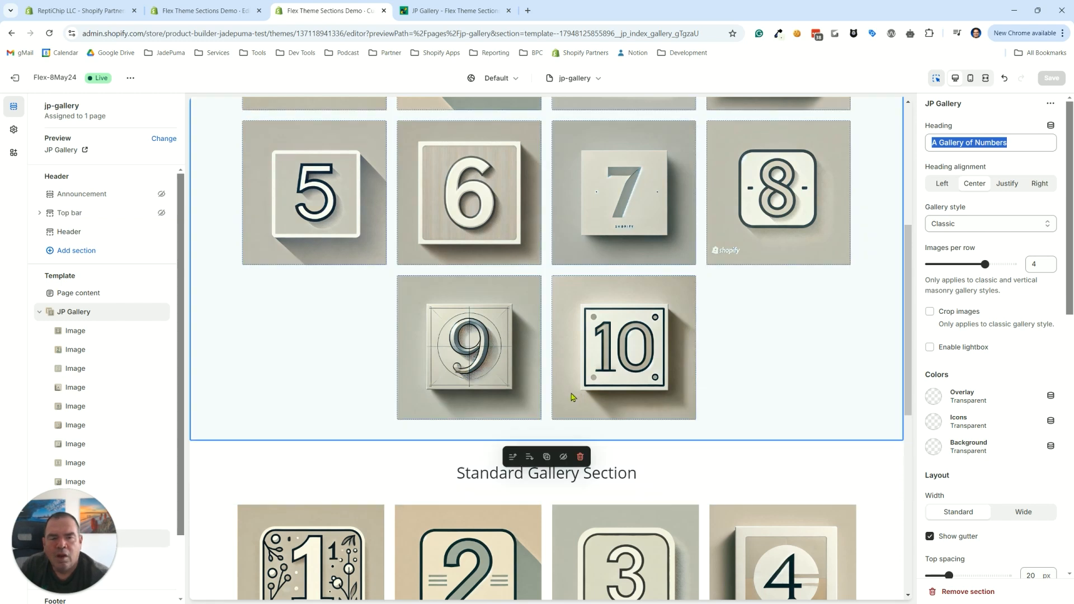
pyautogui.scroll(5, 607, 365)
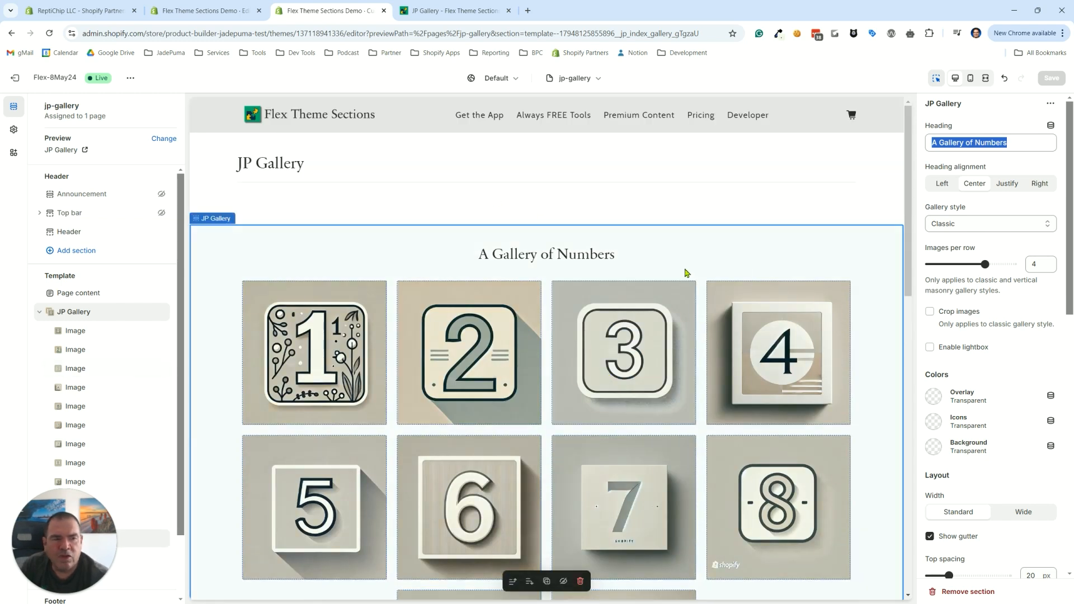
# Set the JP Gallery section's background color to the recently used light grey #E5E5E5 and save the theme.
pyautogui.scroll(-3, 954, 415)
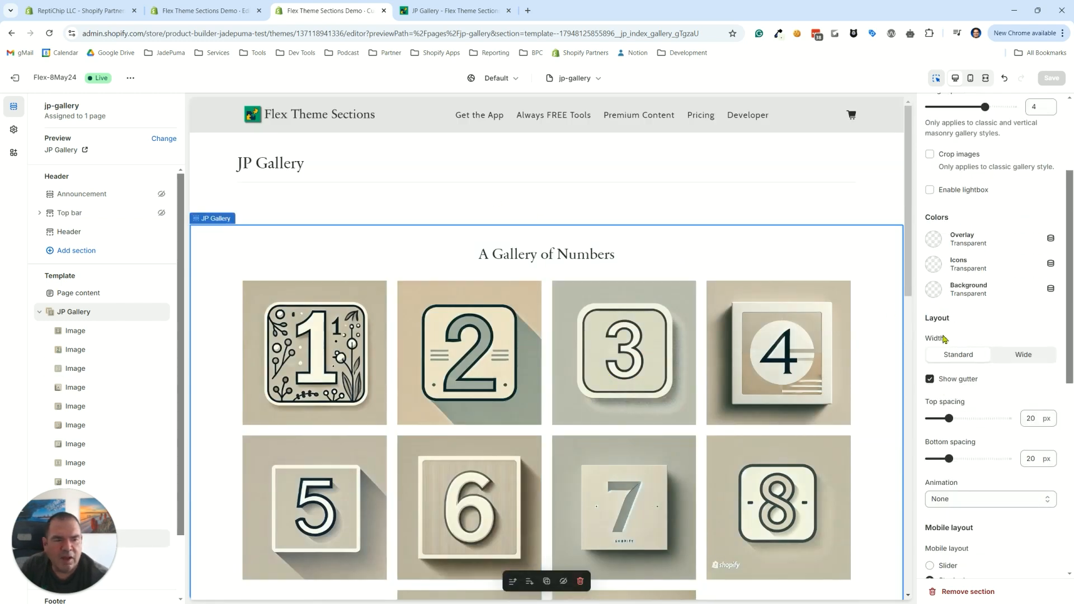
pyautogui.click(934, 290)
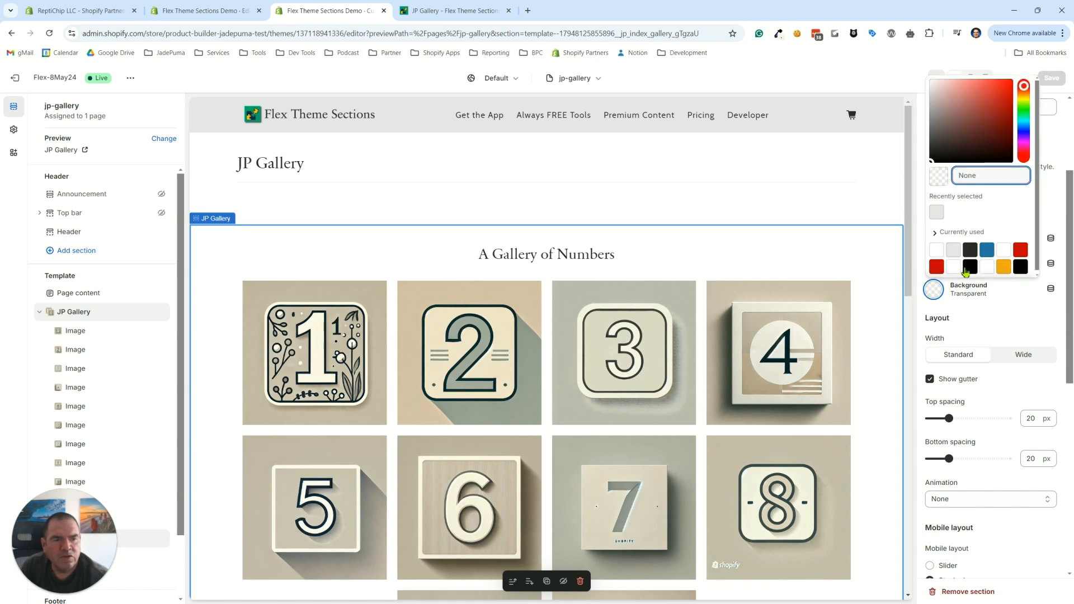
pyautogui.click(937, 214)
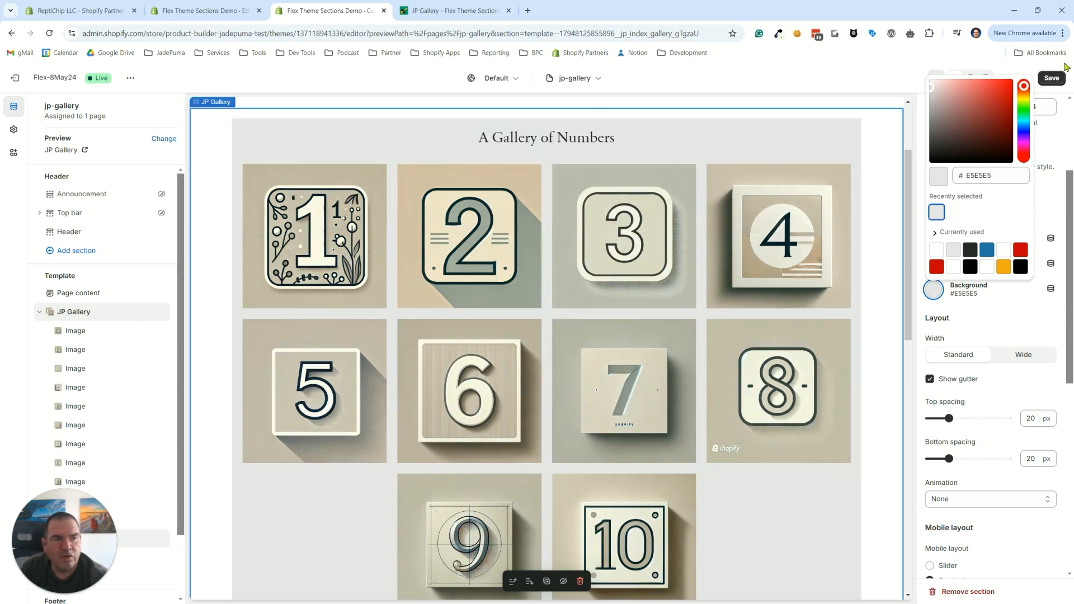
pyautogui.click(1050, 80)
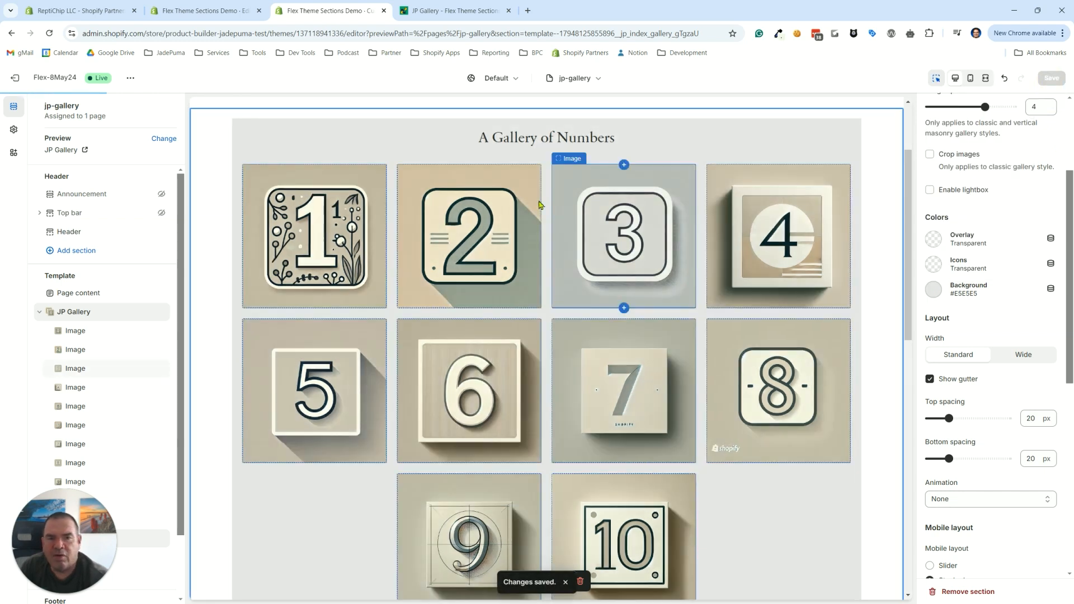
# Reload the live JP Gallery page and compare the background of the numbers gallery with the standard gallery.
pyautogui.click(442, 12)
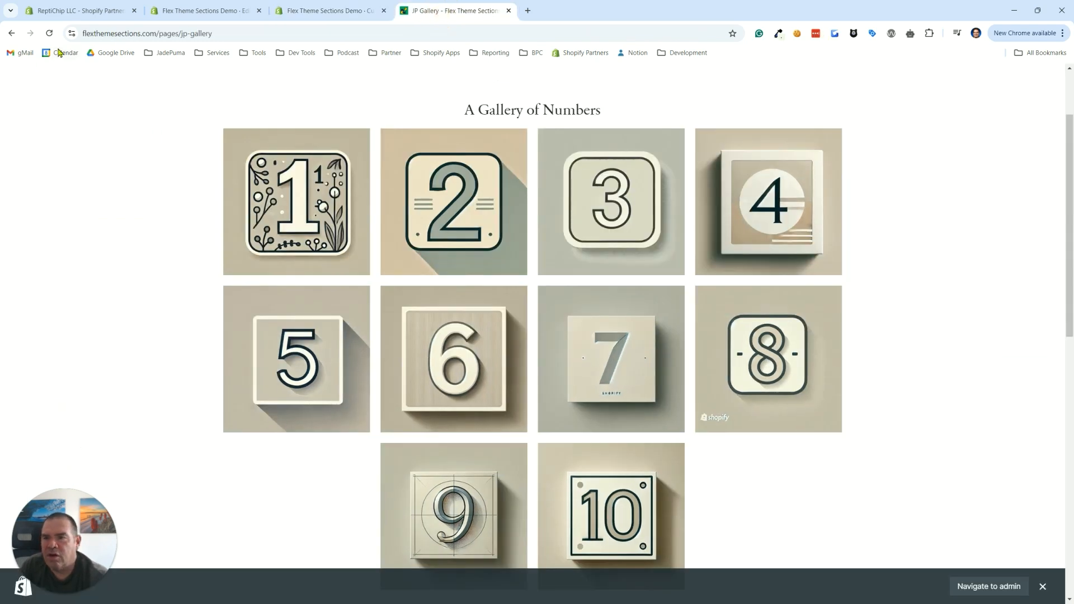
pyautogui.click(49, 33)
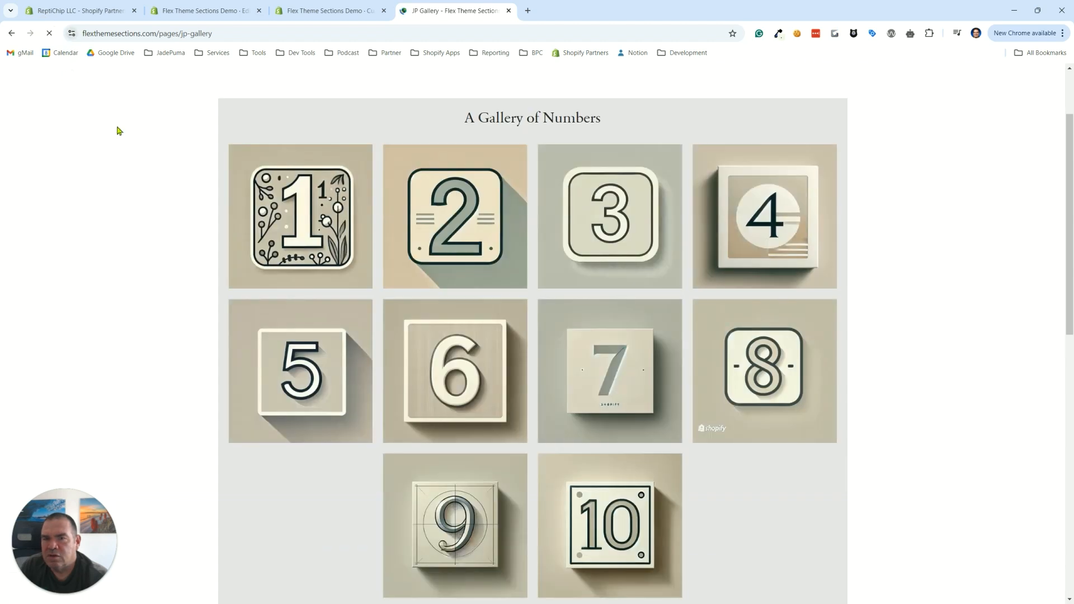
pyautogui.scroll(-4, 694, 355)
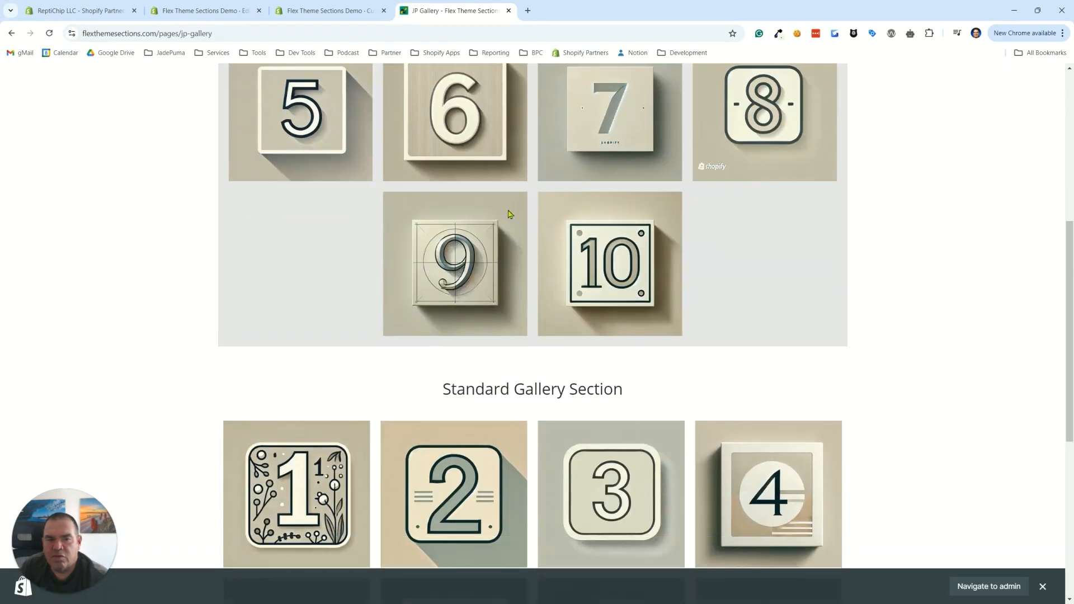
pyautogui.scroll(5, 485, 141)
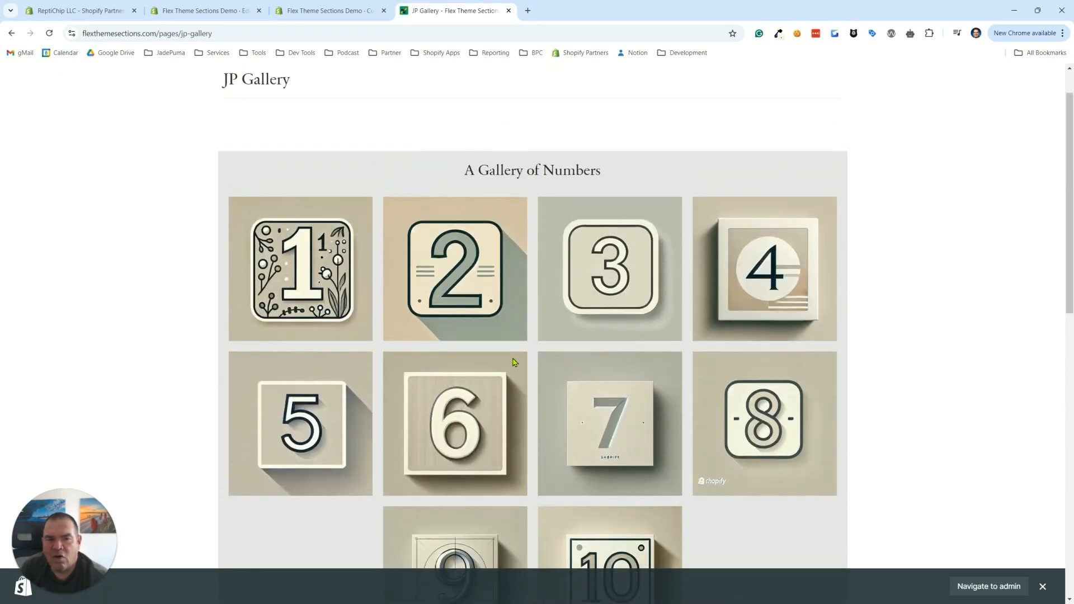
pyautogui.scroll(-8, 597, 337)
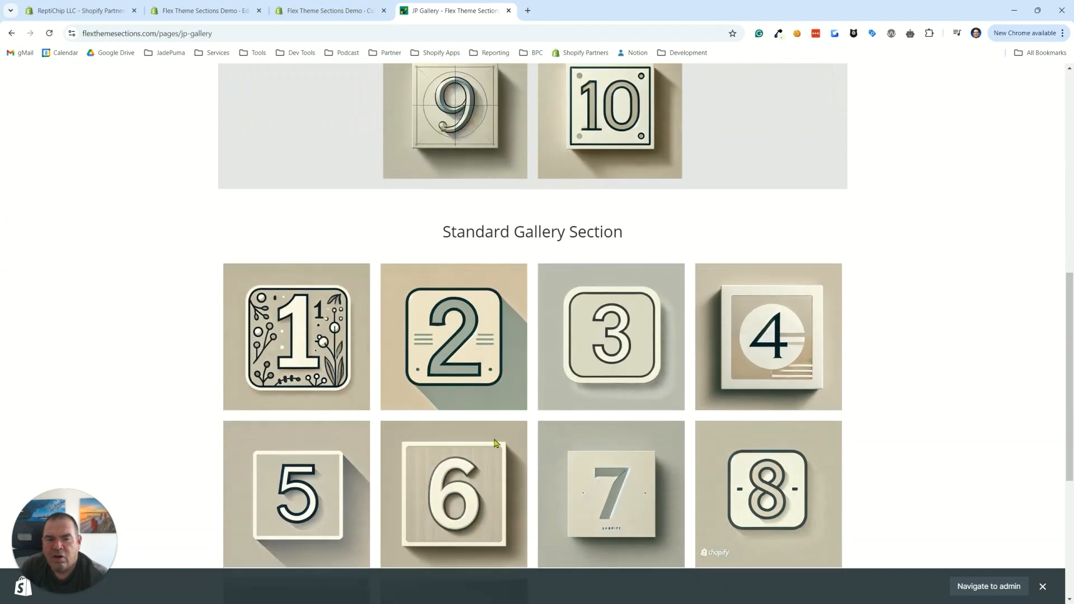
pyautogui.scroll(6, 358, 428)
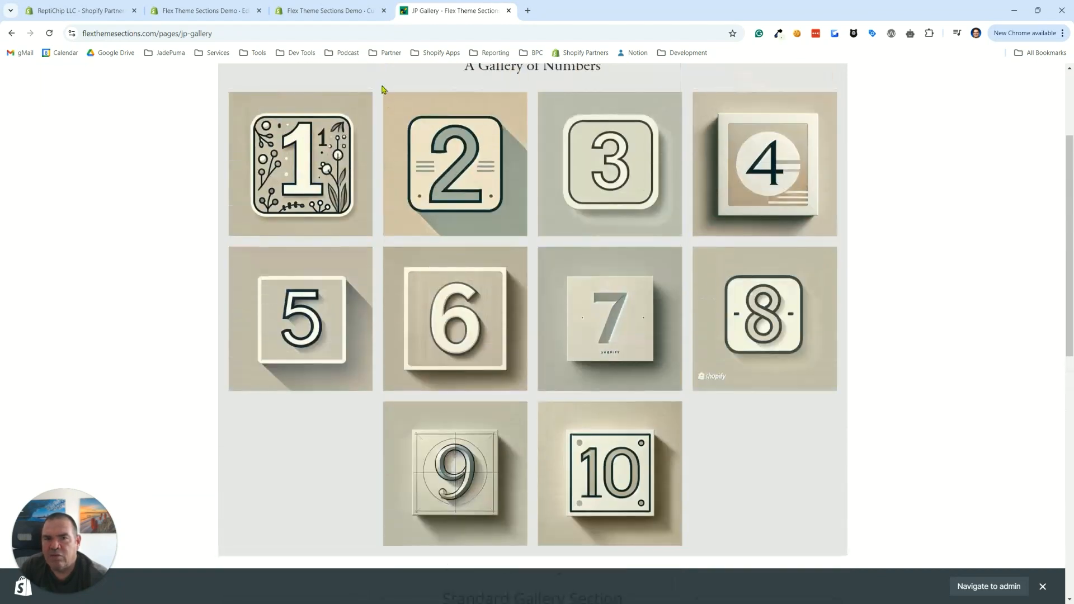
# View the gallery at mobile size in the theme editor preview and on the live page using iPhone 14 Pro Max device emulation.
pyautogui.click(330, 16)
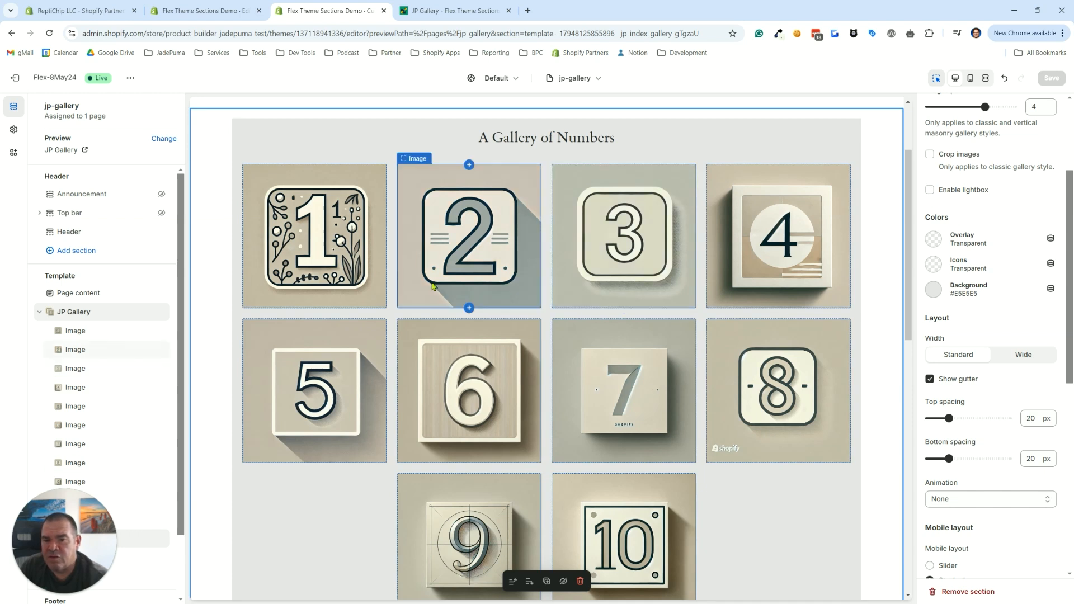
pyautogui.click(971, 82)
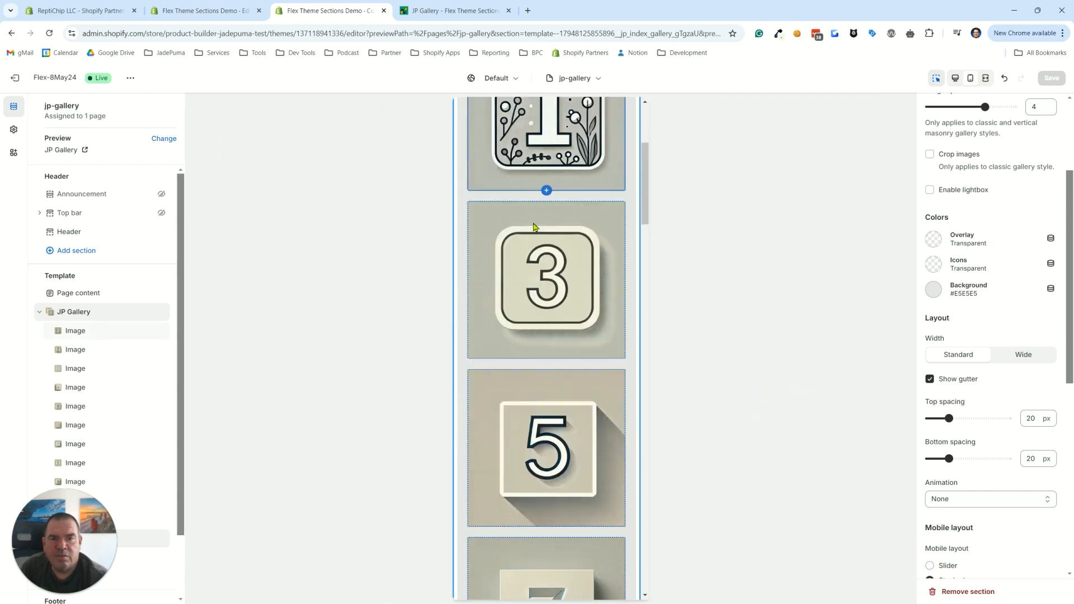
pyautogui.click(449, 10)
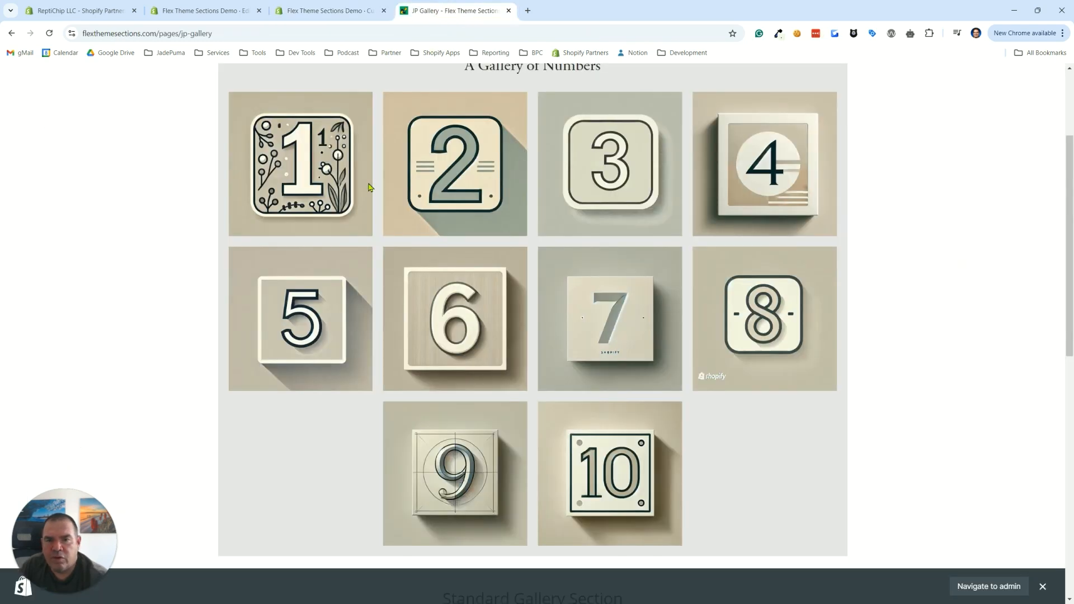
pyautogui.rightClick(123, 244)
pyautogui.click(167, 575)
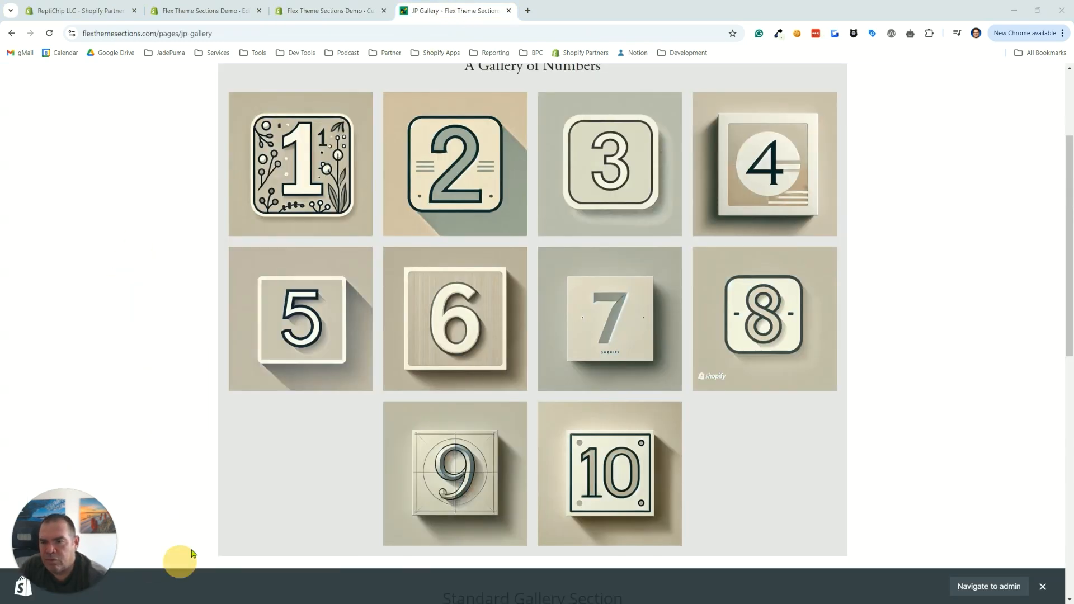
pyautogui.hotkey('ctrl', 'shift', 'm')
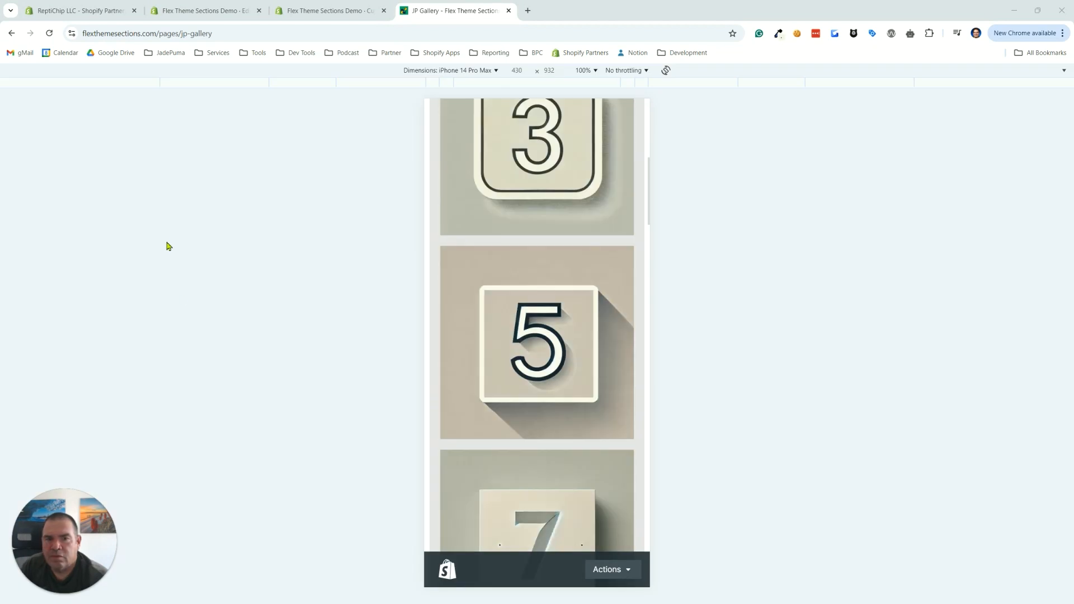
pyautogui.scroll(8, 511, 322)
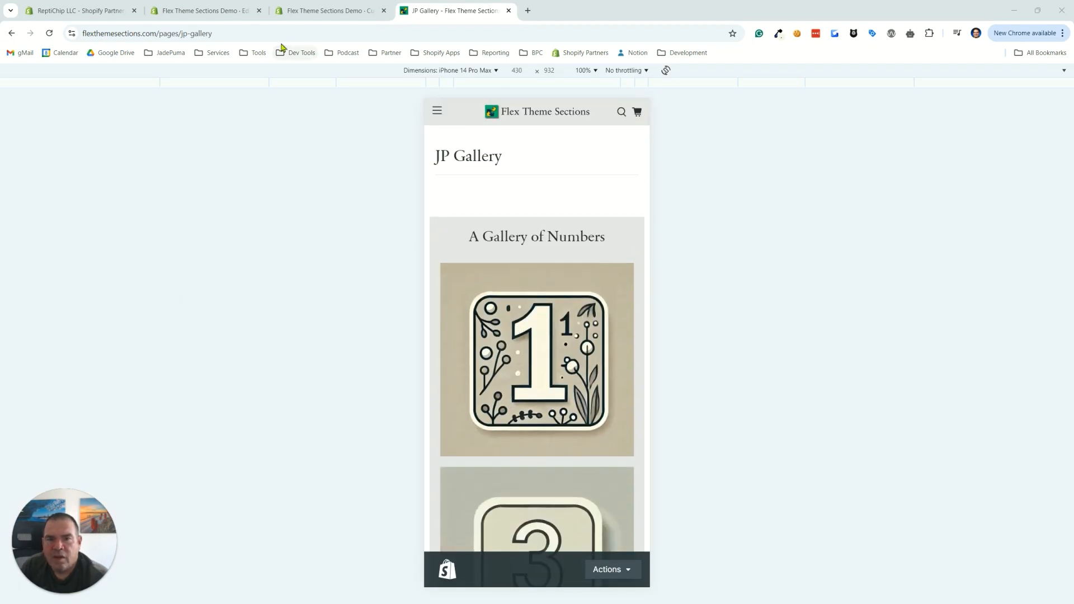
# Return to the theme editor and examine the JP Gallery section's Slider and Stacked mobile layout options and images-per-row setting.
pyautogui.click(303, 11)
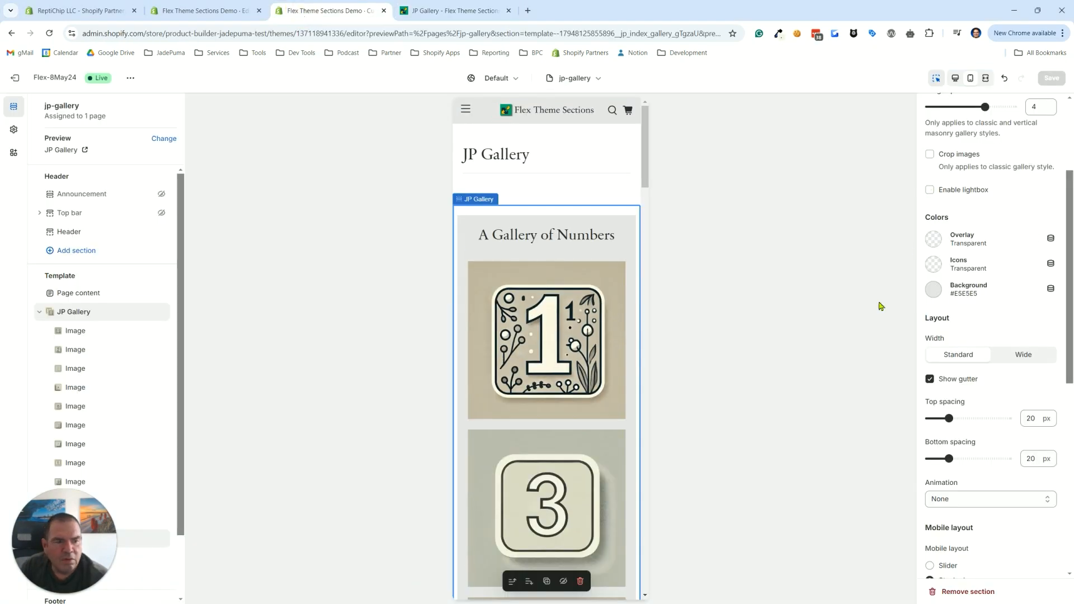
pyautogui.scroll(-5, 973, 358)
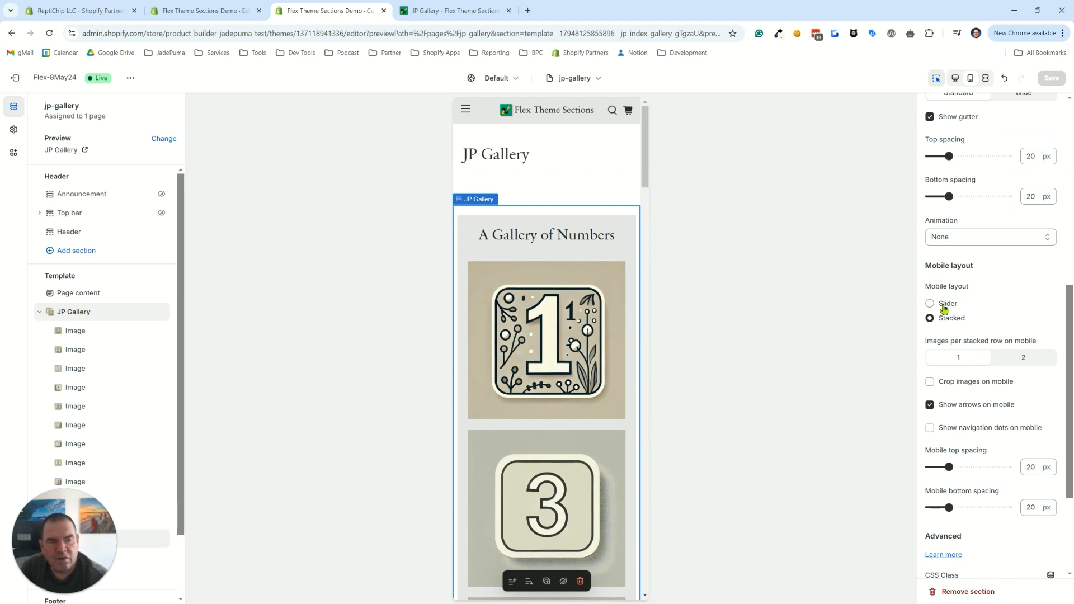
pyautogui.press('ctrl')
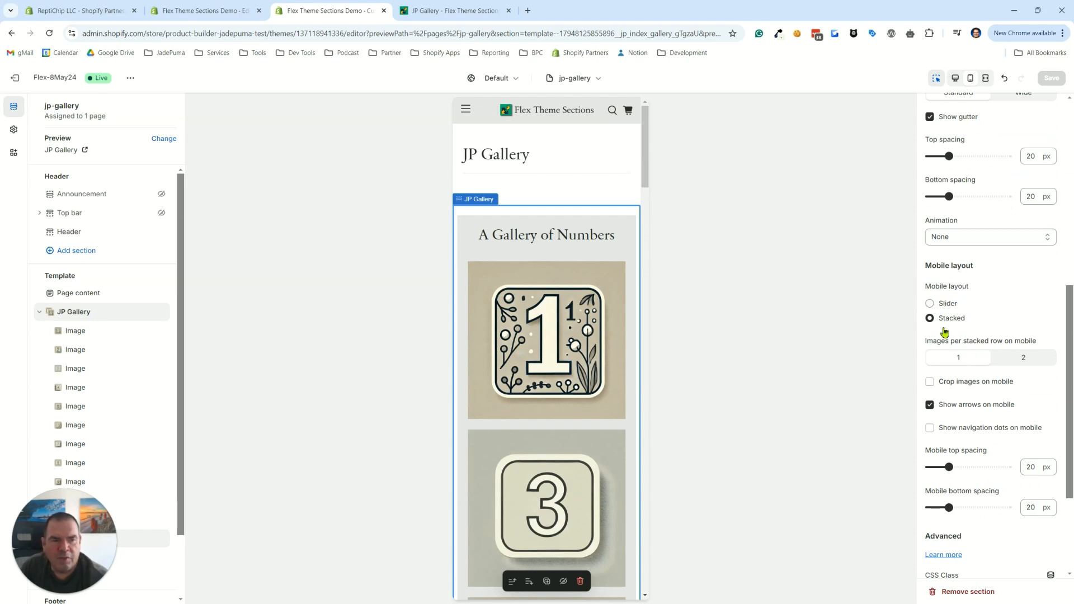
pyautogui.press('ctrl')
pyautogui.click(953, 344)
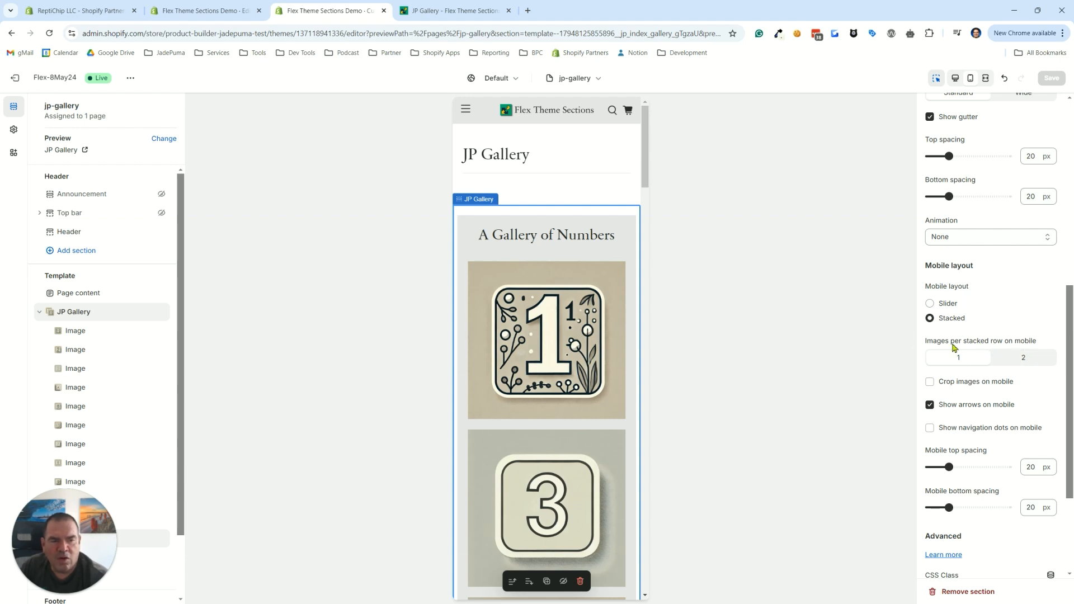
pyautogui.click(940, 318)
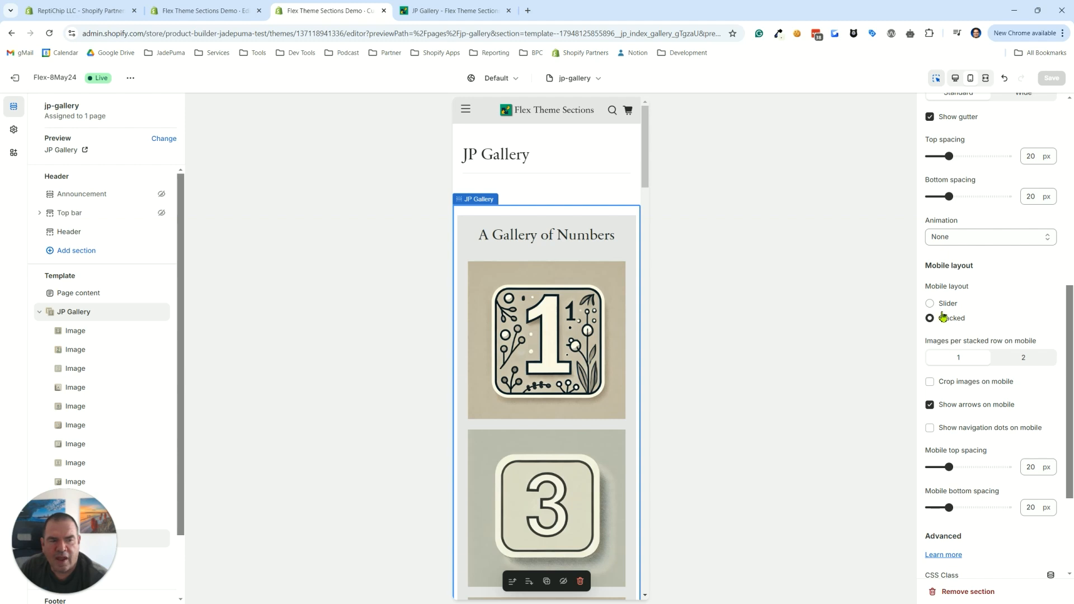
# Set the JP Gallery section's stacked mobile layout to 2 images per row and save the theme.
pyautogui.click(944, 304)
pyautogui.click(1018, 357)
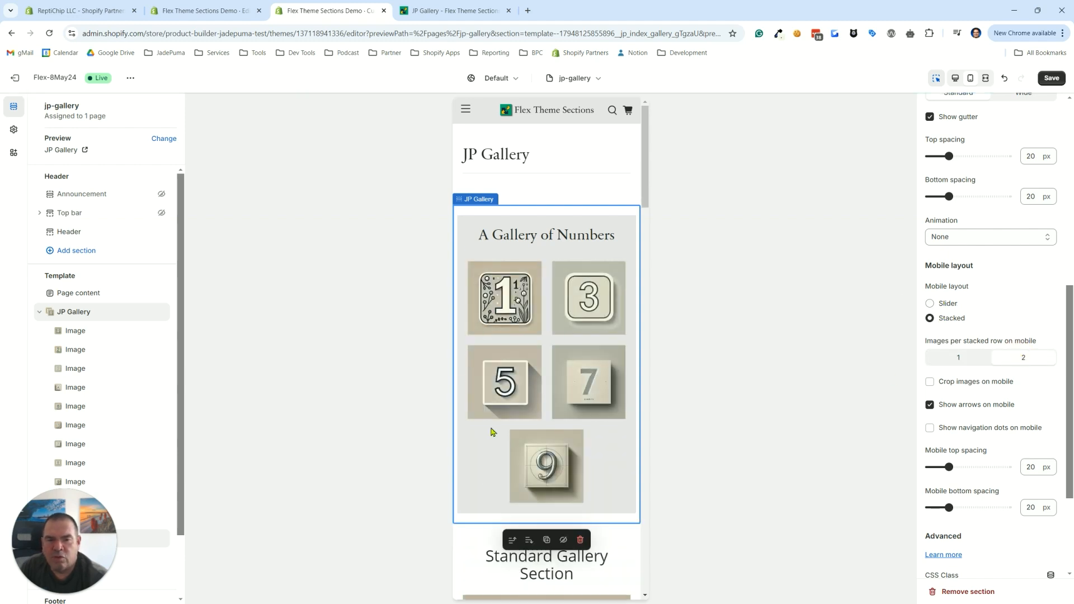
pyautogui.click(1059, 77)
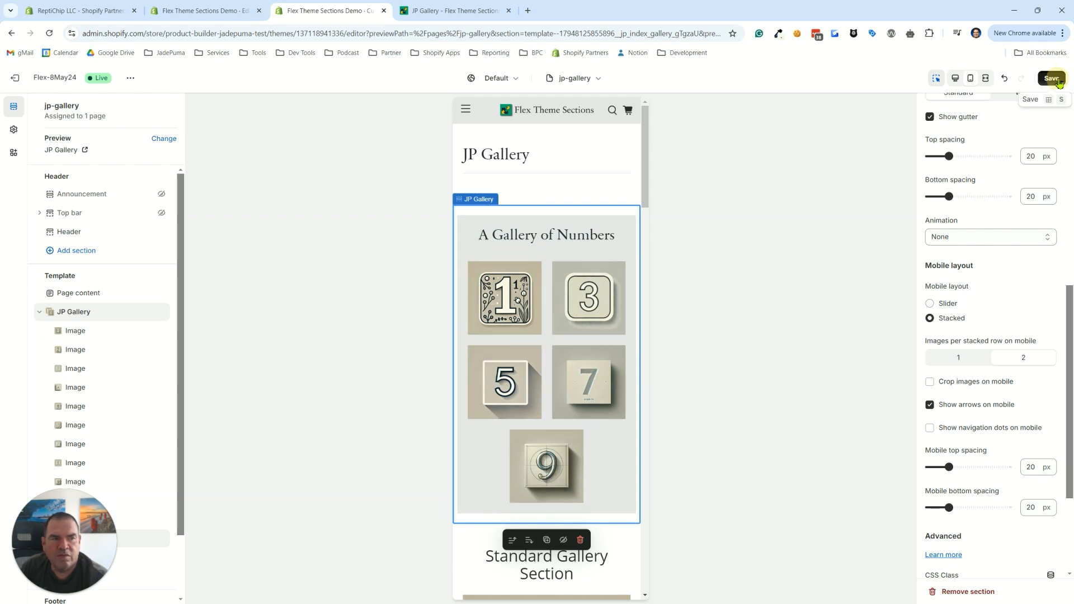
# Reload the live JP Gallery page in mobile emulation and compare its stacked image rows with the standard gallery section.
pyautogui.click(440, 12)
pyautogui.click(49, 34)
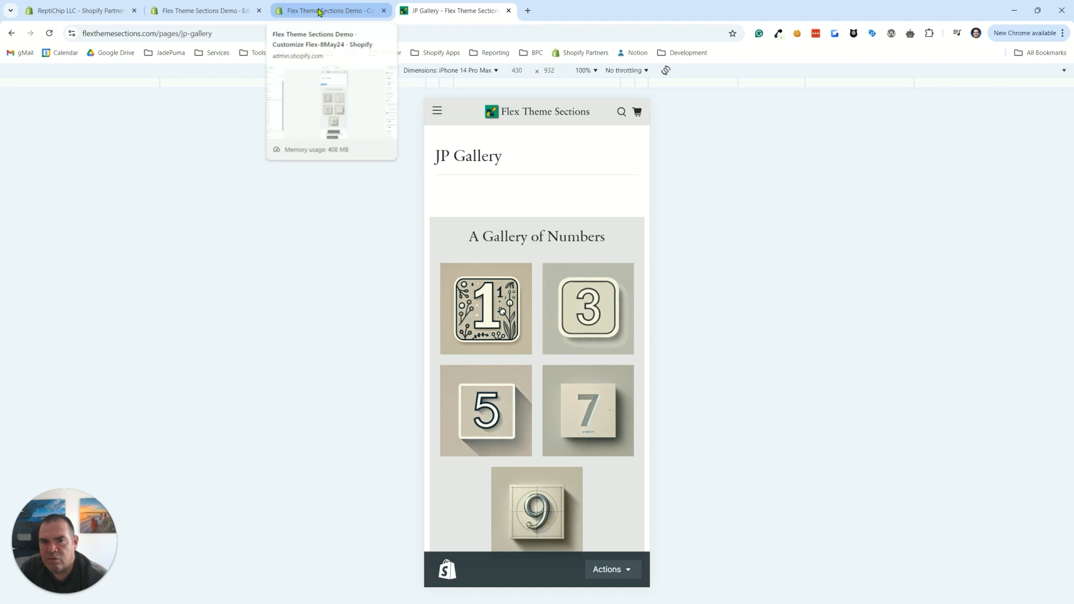
pyautogui.scroll(-9, 515, 383)
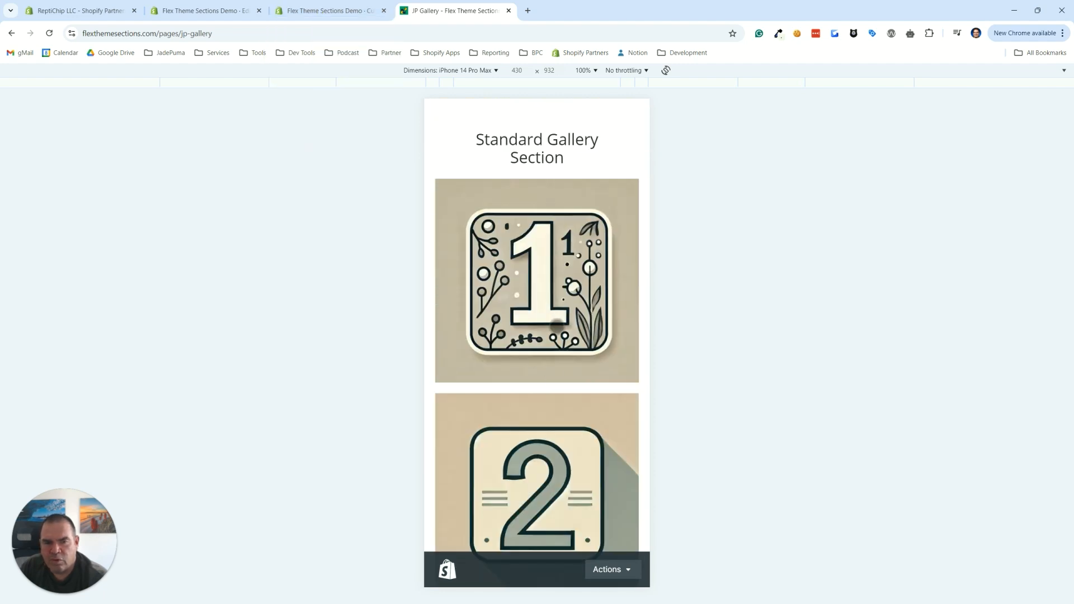
pyautogui.scroll(10, 556, 323)
# Return to the theme editor and disable hiding on stacked mobile display for the number 2 image in JP Gallery.
pyautogui.click(330, 11)
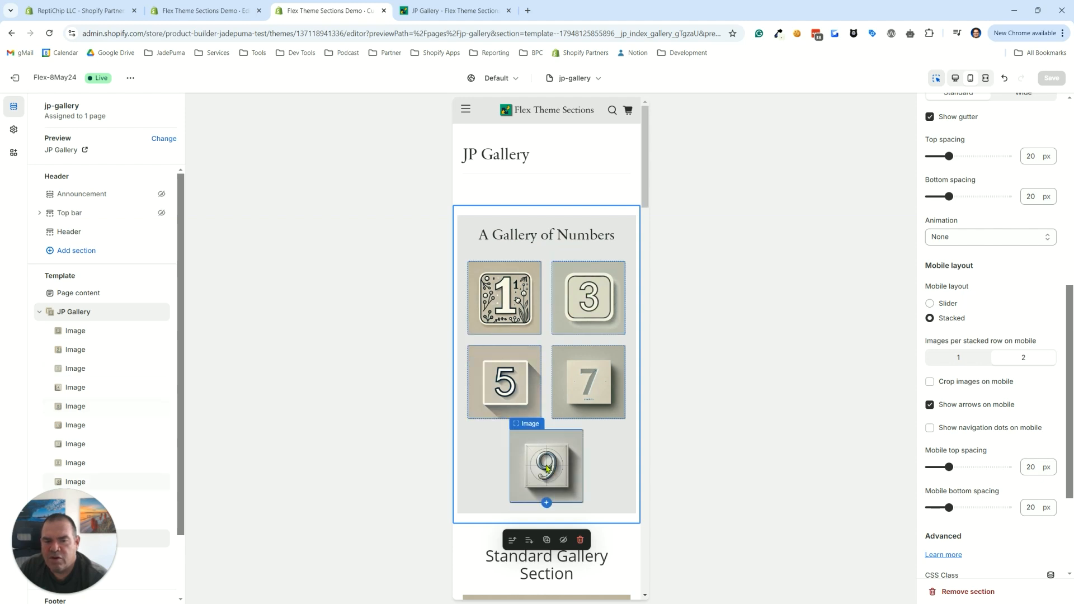
pyautogui.click(71, 352)
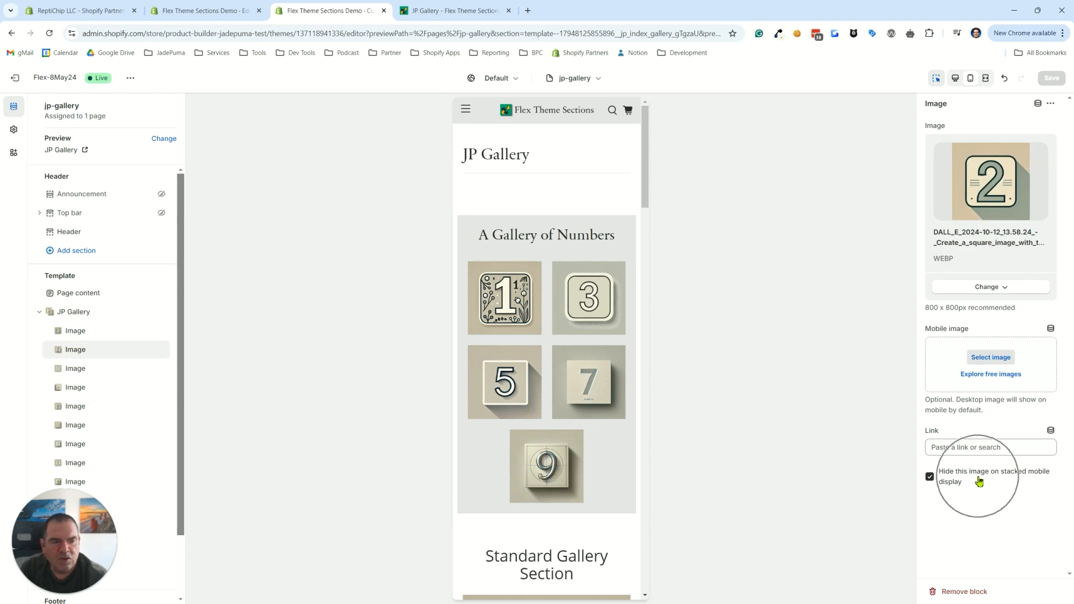
pyautogui.click(930, 478)
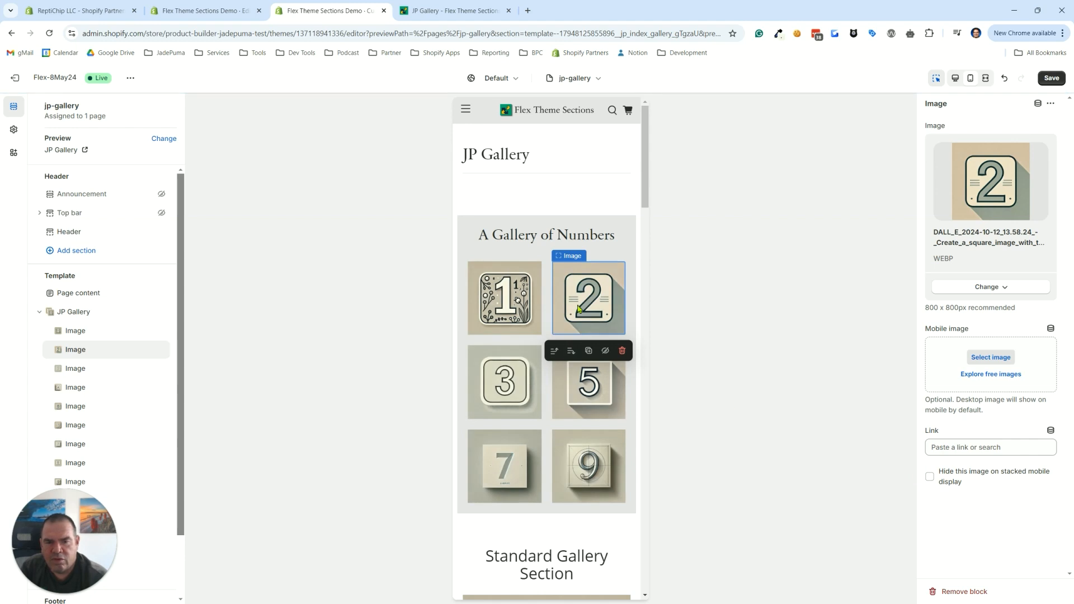
pyautogui.click(580, 309)
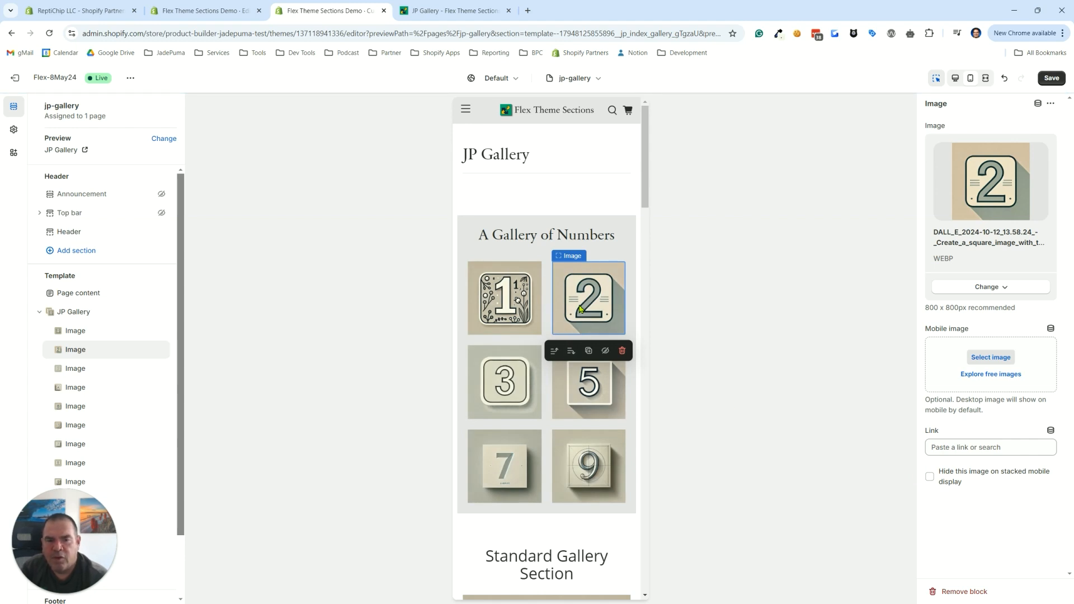